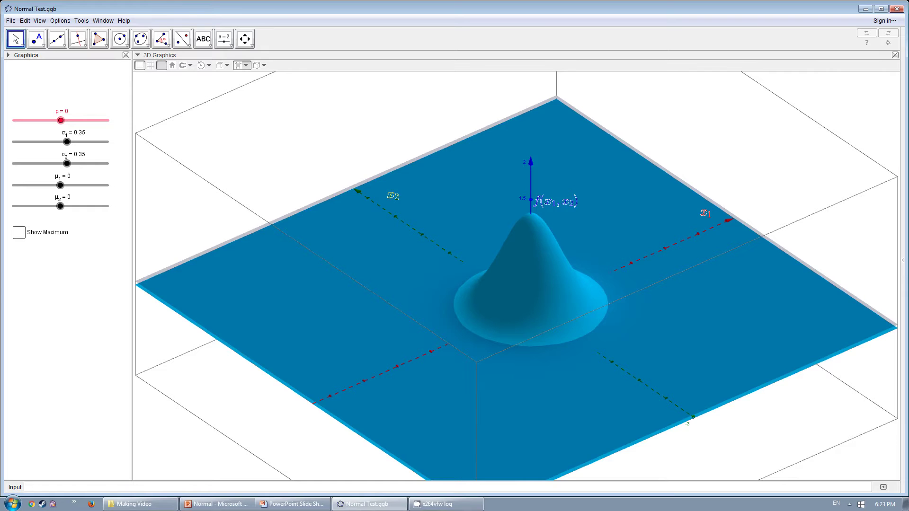
- Shift the surface peak along x1, leaving μ1 = -0.05 and μ2 = -0.15
click(225, 65)
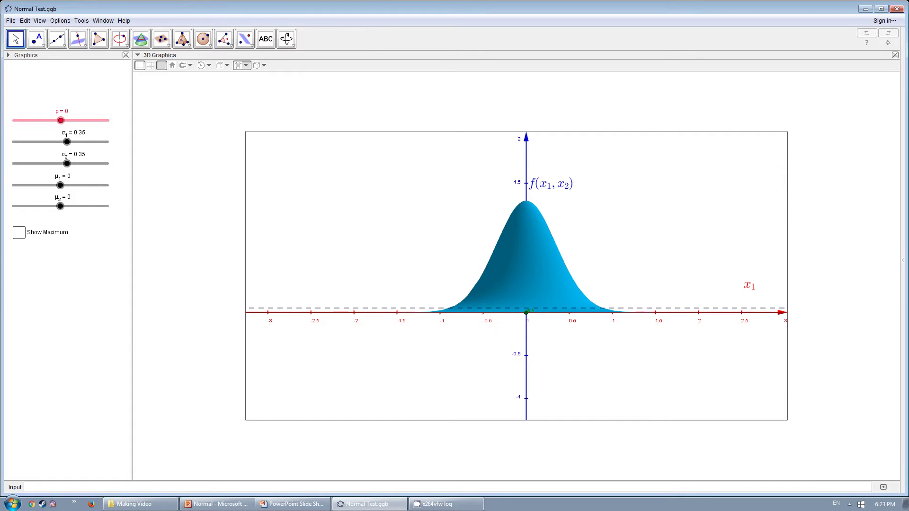
key(ctrl+m)
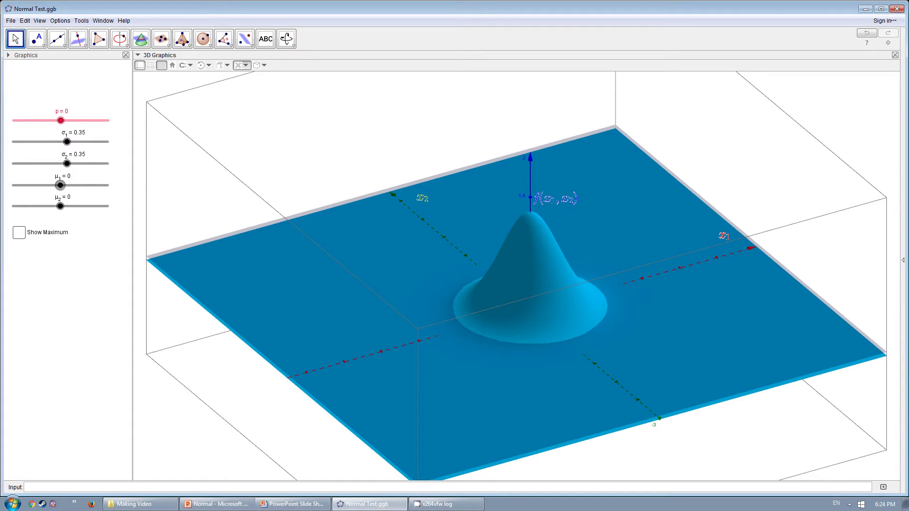
mouse_move(60, 185)
mouse_down()
mouse_move(104, 184)
mouse_move(31, 185)
mouse_move(101, 185)
mouse_move(33, 184)
mouse_move(87, 185)
mouse_move(43, 184)
mouse_move(60, 206)
mouse_move(85, 206)
mouse_move(27, 207)
mouse_move(92, 206)
mouse_move(24, 206)
mouse_move(55, 206)
mouse_move(46, 185)
mouse_move(75, 206)
mouse_move(71, 185)
mouse_move(93, 185)
mouse_up()
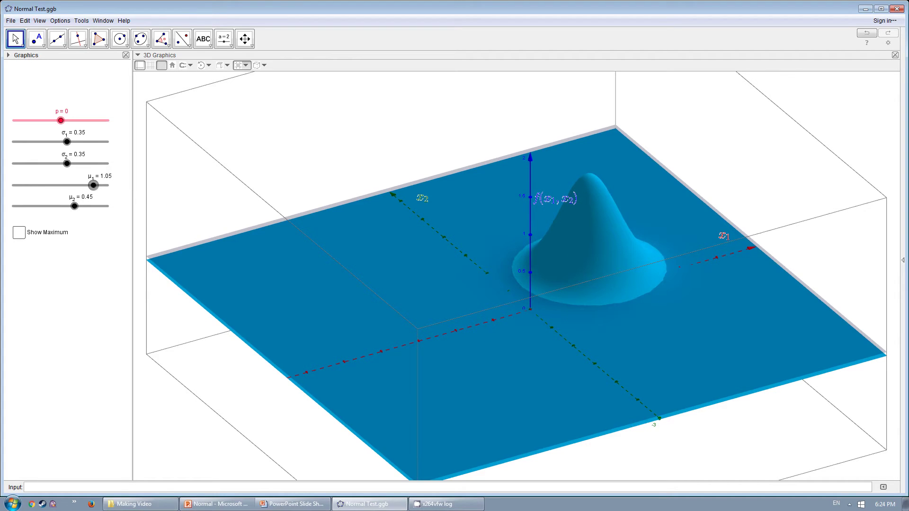
- Show the maximum point and move the peak to μ1 = -0.65, μ2 = -0.25
click(18, 232)
mouse_move(92, 184)
mouse_down()
mouse_move(39, 185)
mouse_move(52, 205)
mouse_up()
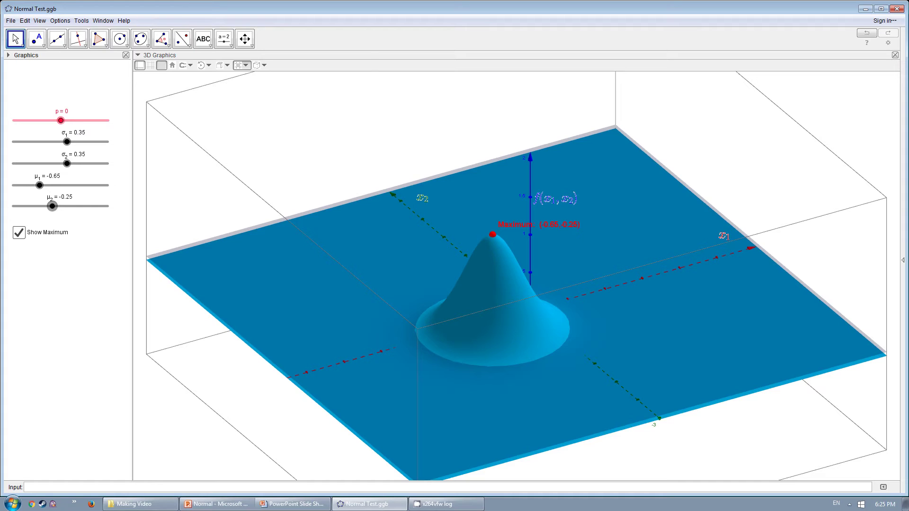
- Hide the maximum point and return μ1 to exactly 0
click(19, 232)
mouse_move(39, 185)
mouse_down()
mouse_move(52, 185)
mouse_move(61, 207)
mouse_up()
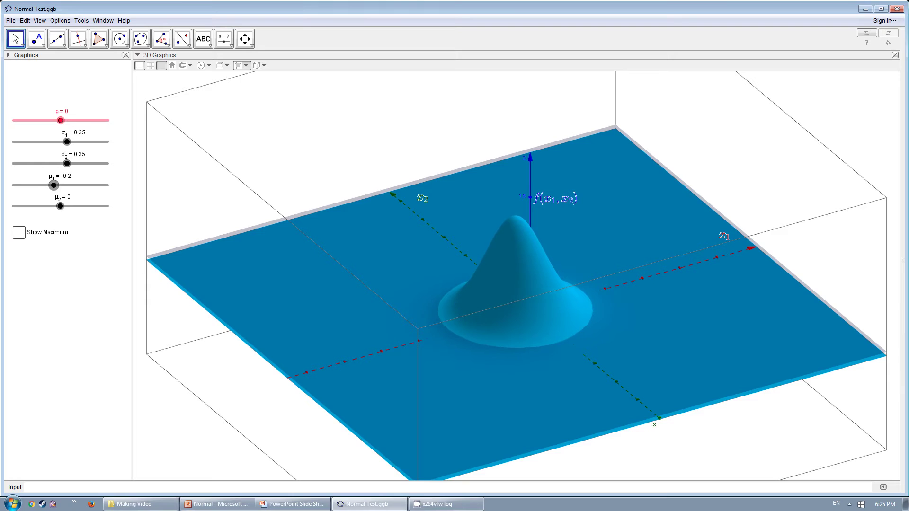
key(Right)
key(Right)
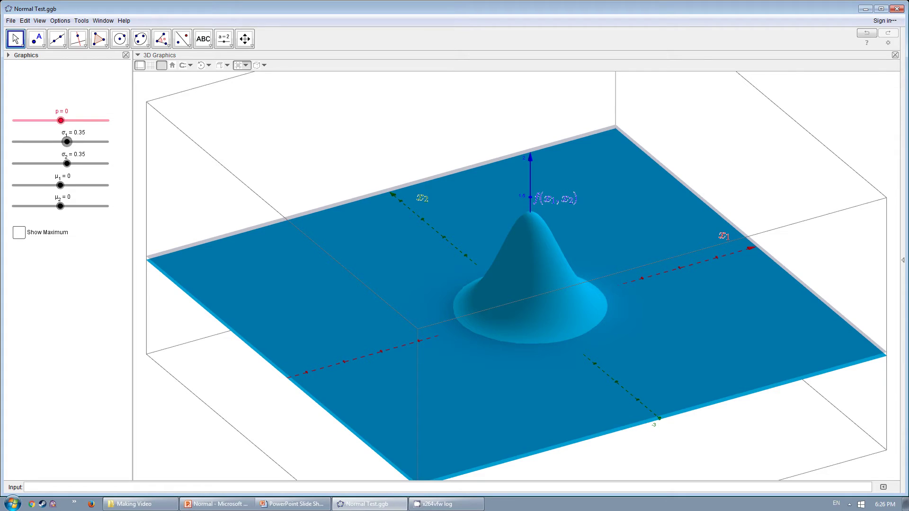
- Widen σ1 to 0.5, view from above, then restore σ1 to 0.35
drag(66, 141, 108, 142)
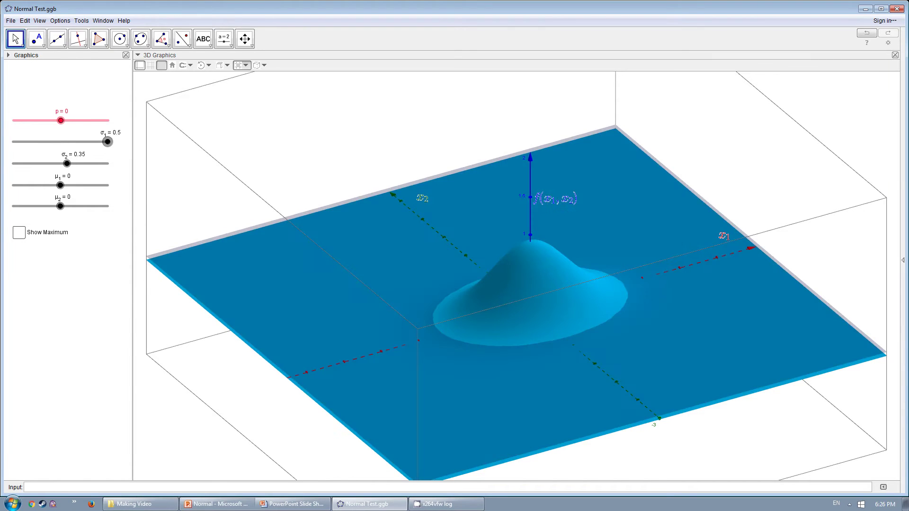
drag(594, 239, 609, 374)
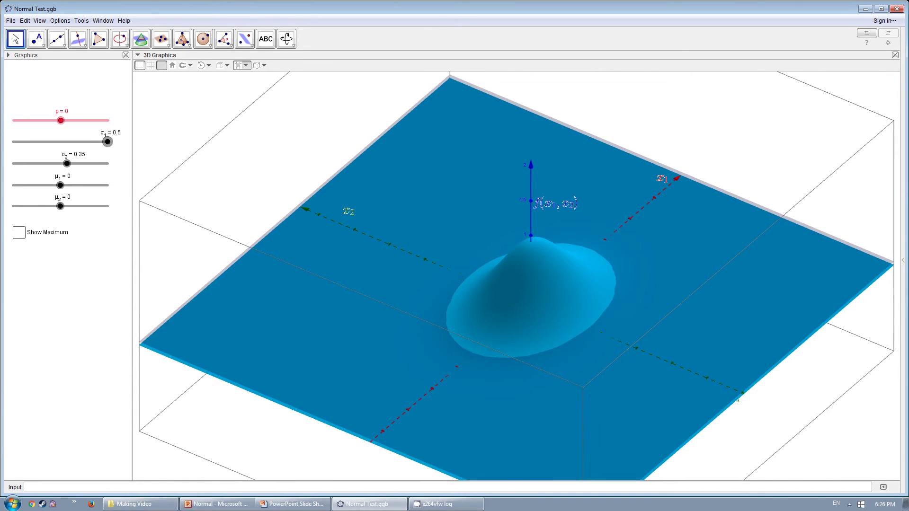
drag(107, 141, 67, 141)
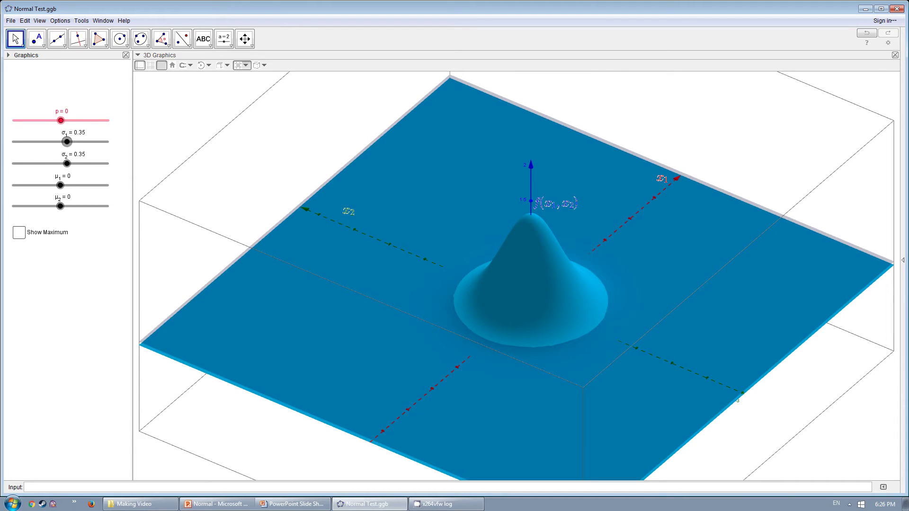
- Narrow σ1 to 0.2 and stretch σ2 to 0.5, checking from above
mouse_move(68, 141)
mouse_down()
mouse_move(13, 142)
mouse_move(26, 141)
mouse_up()
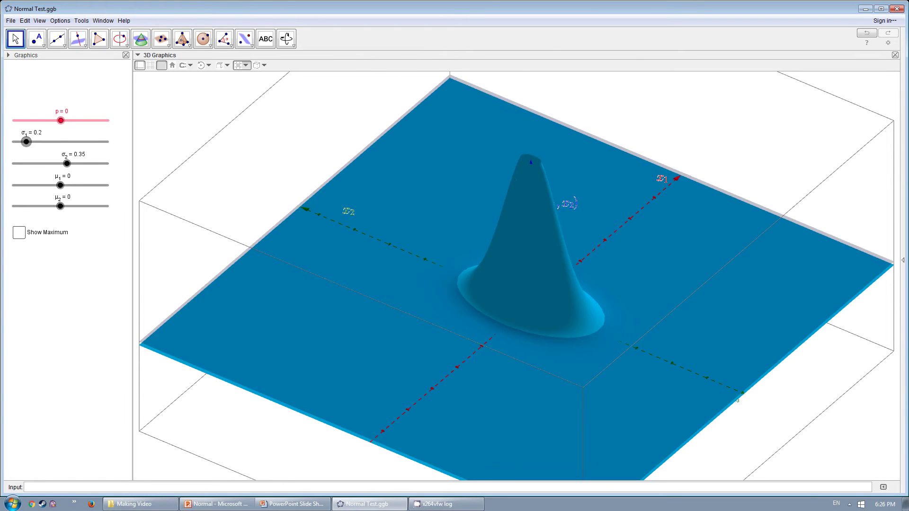
drag(497, 390, 518, 284)
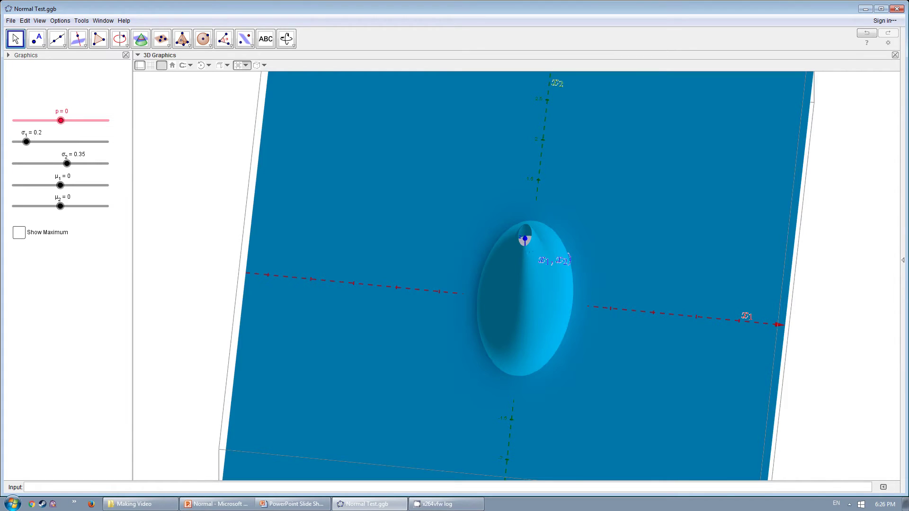
drag(67, 163, 107, 163)
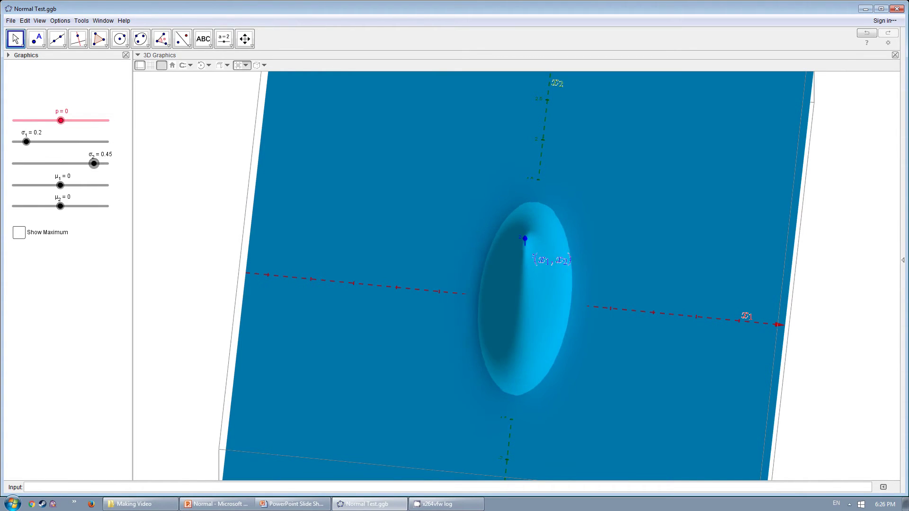
drag(518, 284, 540, 234)
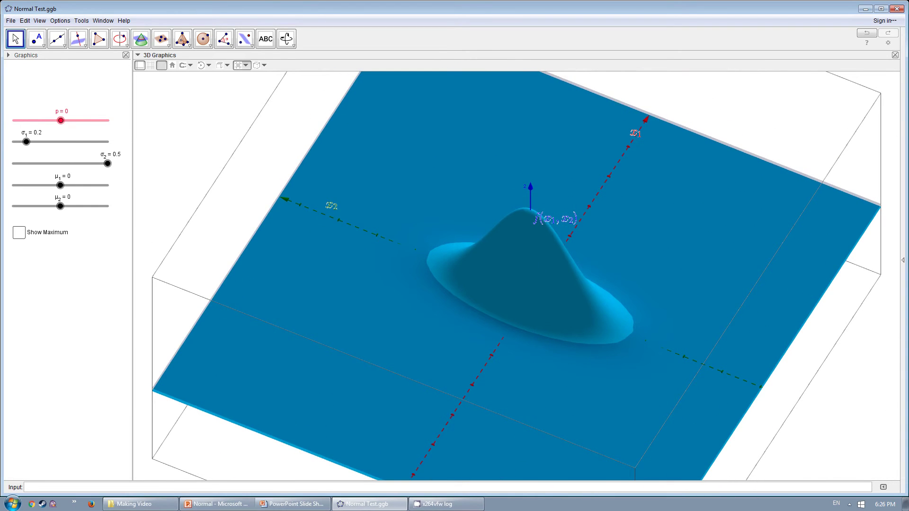
- Shift the elongated peak to μ1 = 0.85 and briefly toggle the maximum point
mouse_move(60, 185)
mouse_down()
mouse_move(87, 185)
mouse_move(26, 206)
mouse_up()
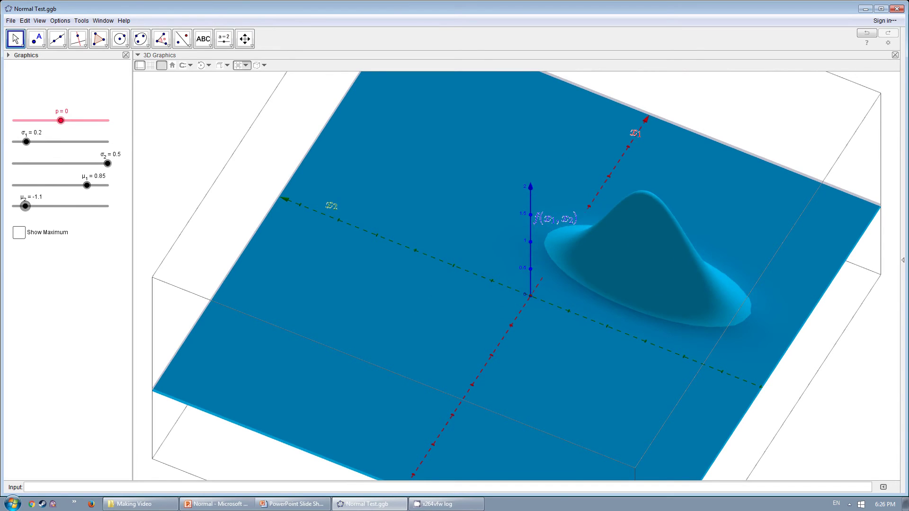
click(19, 232)
click(19, 233)
- Return μ2 to 0 and both standard deviations to 0.35
mouse_move(25, 206)
mouse_down()
mouse_move(60, 206)
mouse_move(60, 185)
mouse_up()
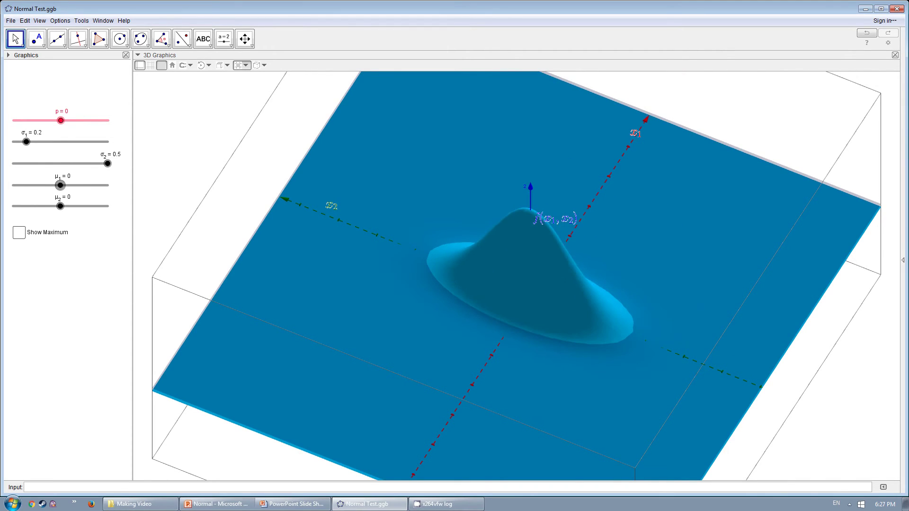
drag(107, 163, 68, 164)
drag(27, 142, 67, 141)
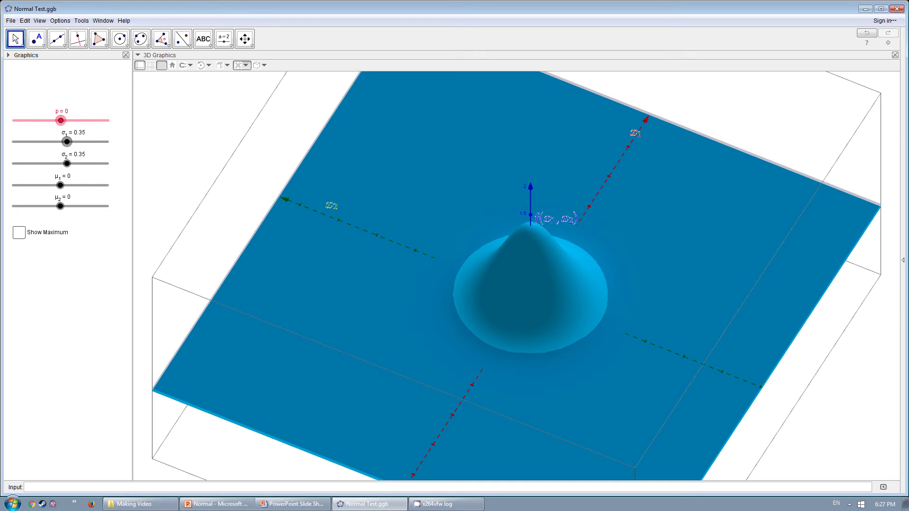
- Raise the correlation ρ to 0.9, then lower it to 0.75
drag(61, 120, 105, 120)
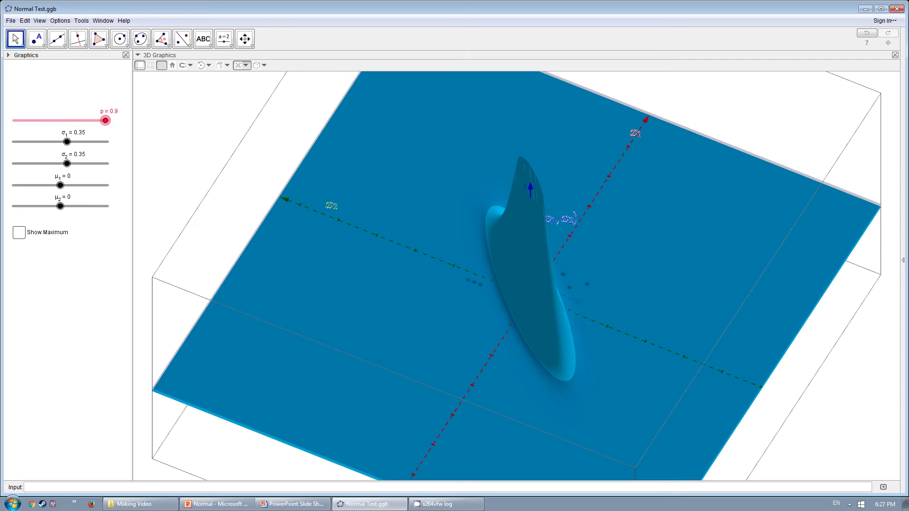
drag(105, 121, 100, 120)
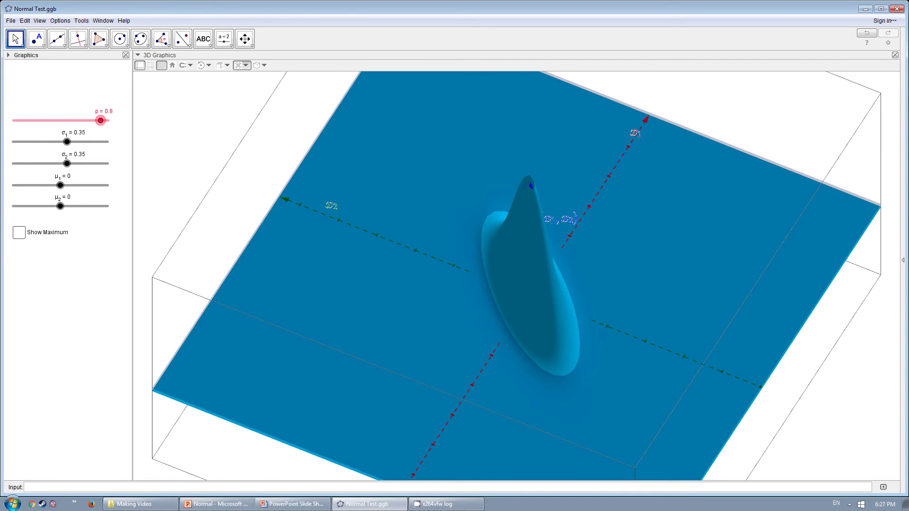
mouse_move(100, 120)
mouse_down()
mouse_move(60, 120)
mouse_move(98, 120)
mouse_up()
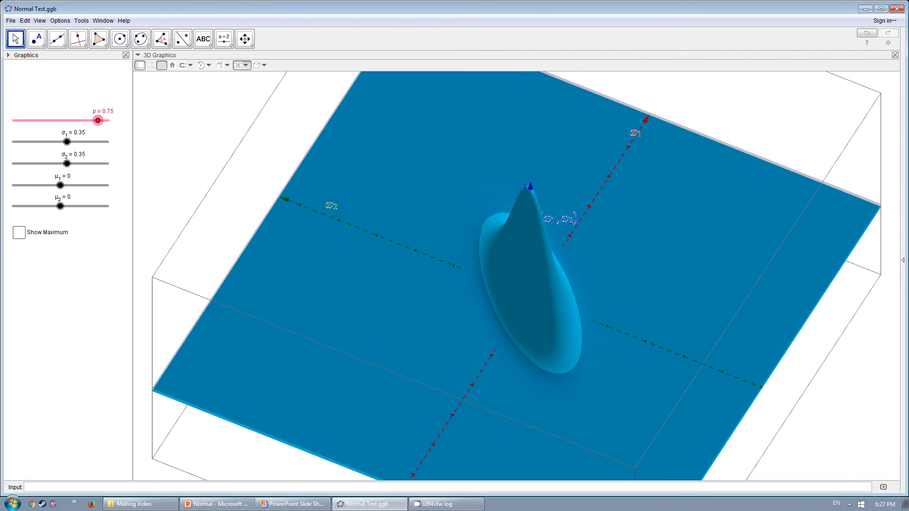
- Sweep correlation p up, then through zero and negative values, ending at 0.75
key(Right)
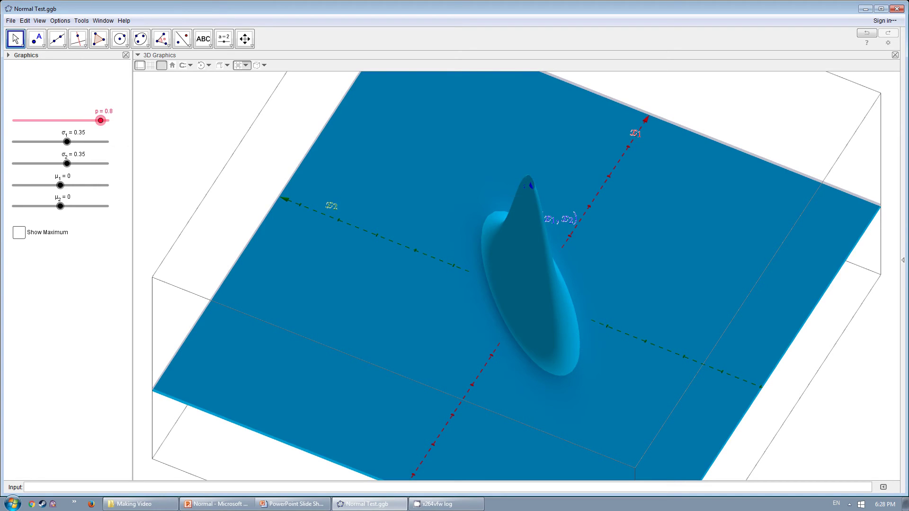
key(Right)
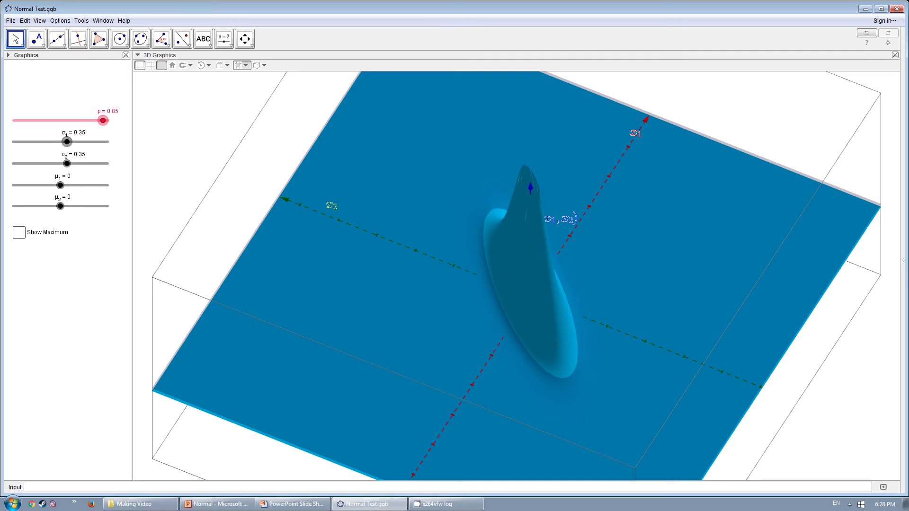
key(Left)
key(Left)
key(Left)
key(Left)
key(Left)
key(Left)
key(Left)
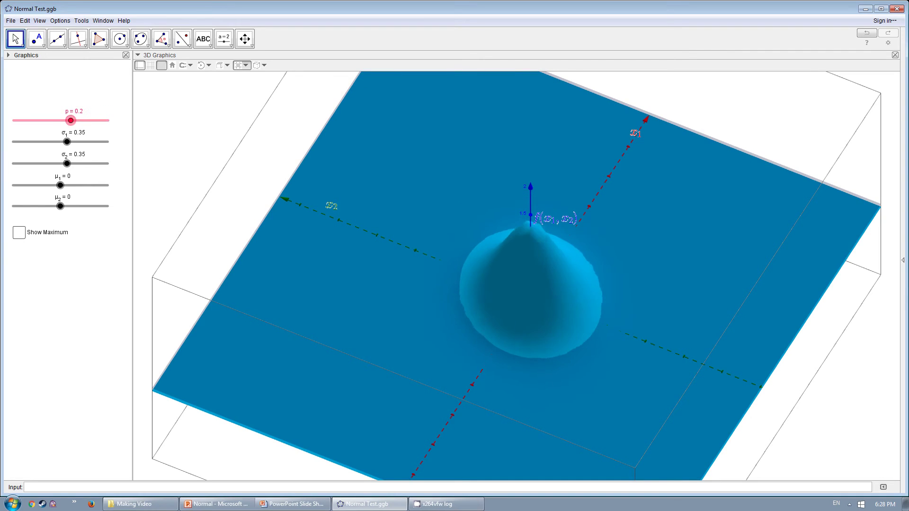
key(Left)
key(Left)
key(Left)
key(Left)
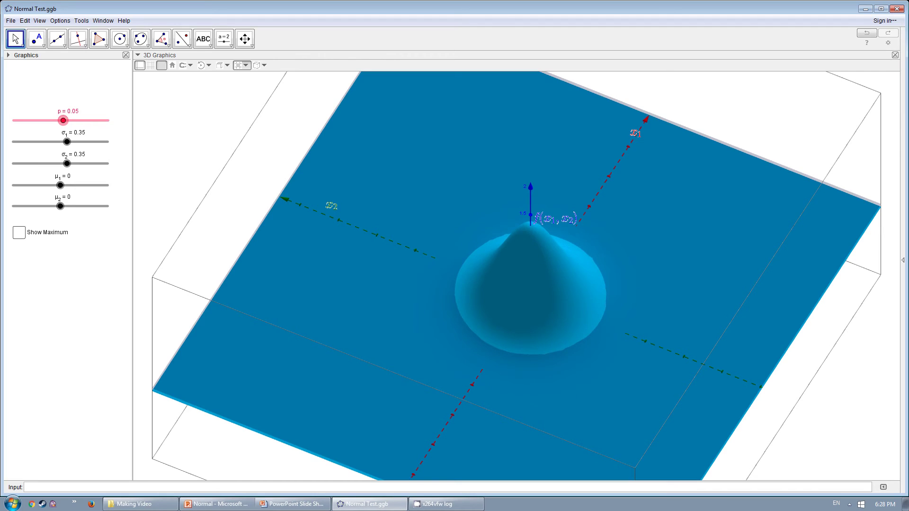
key(Left)
key(Left)
key(Left)
key(Left)
key(Left)
key(Left)
key(Left)
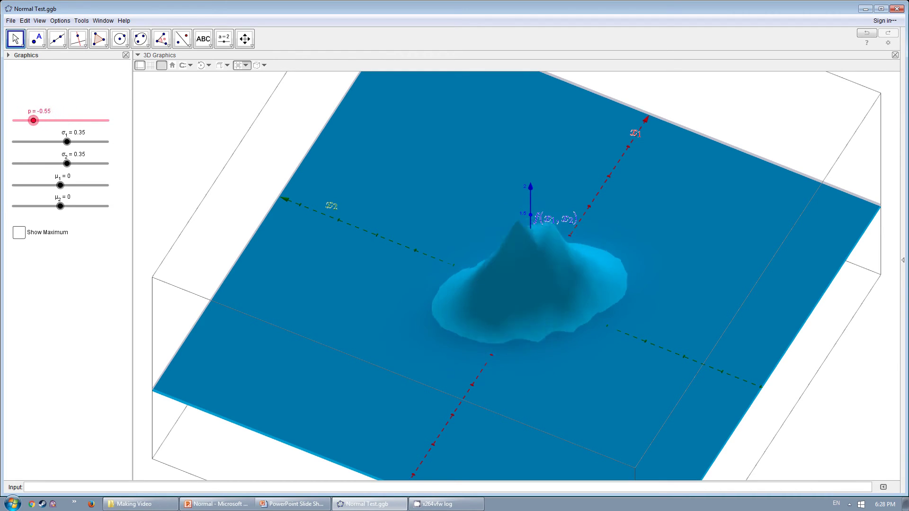
key(Left)
key(Left)
key(Left)
key(Left)
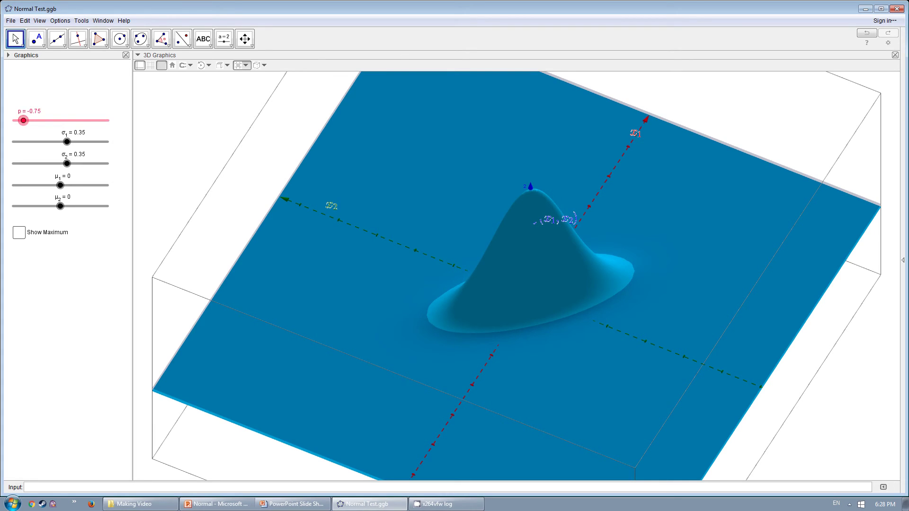
key(Right)
key(Right)
key(Right)
key(Right)
key(Right)
key(Right)
key(Right)
key(Right)
key(Right)
key(Right)
key(Left)
key(Left)
key(Left)
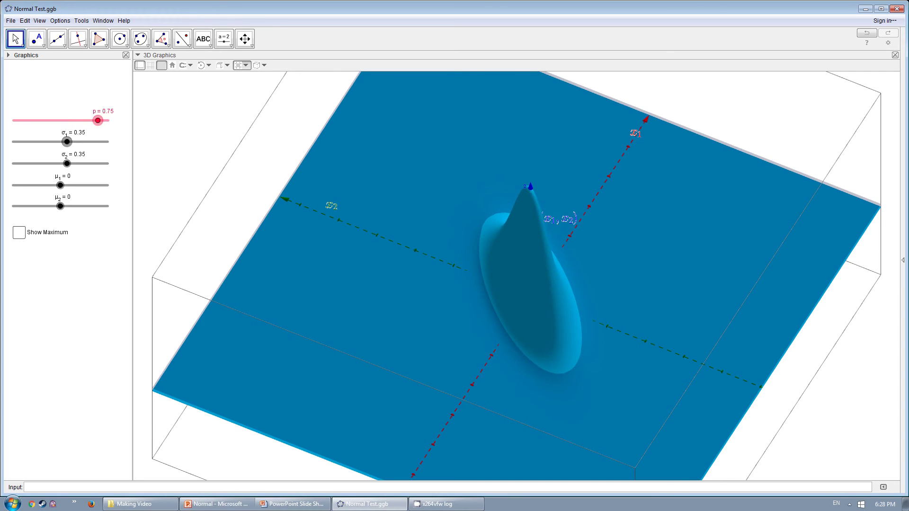
- Adjust the standard deviations, ending at σ1 = 0.4 and σ2 = 0.45
key(Tab)
key(Right)
key(Right)
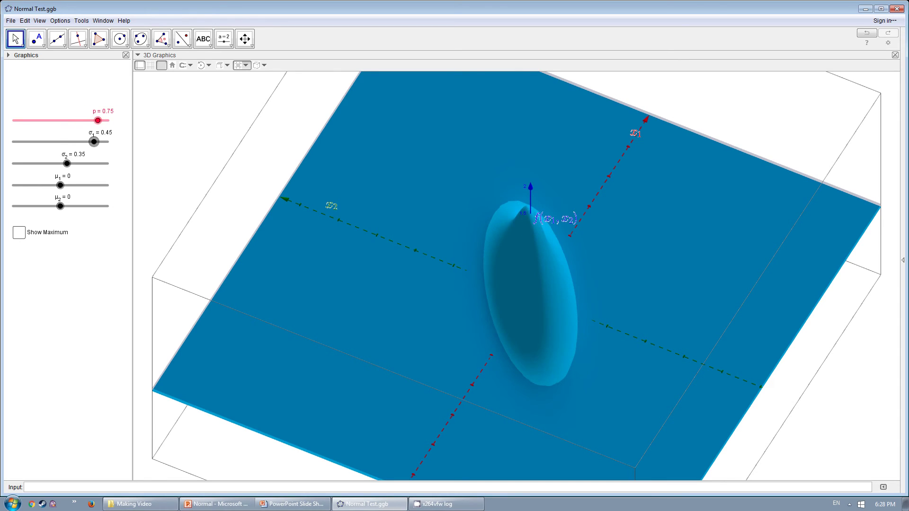
key(Tab)
key(Left)
key(Left)
key(Left)
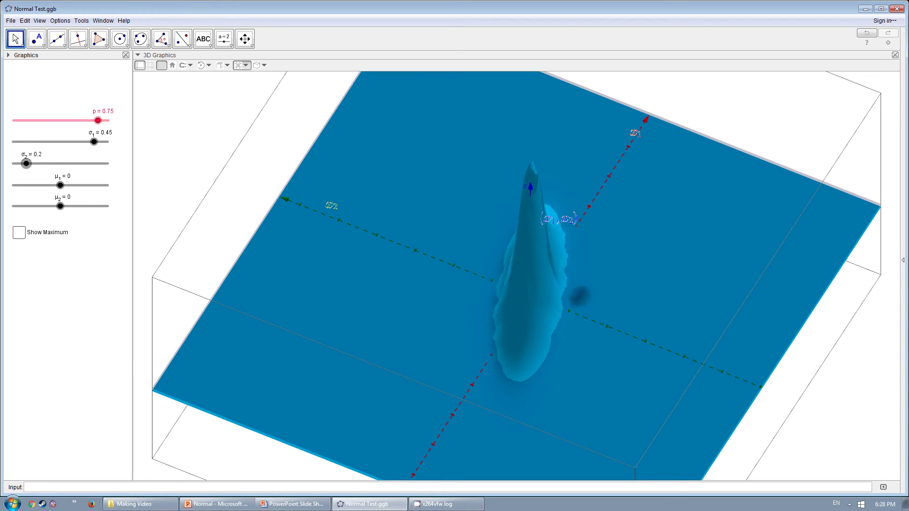
key(Left)
key(Right)
key(Right)
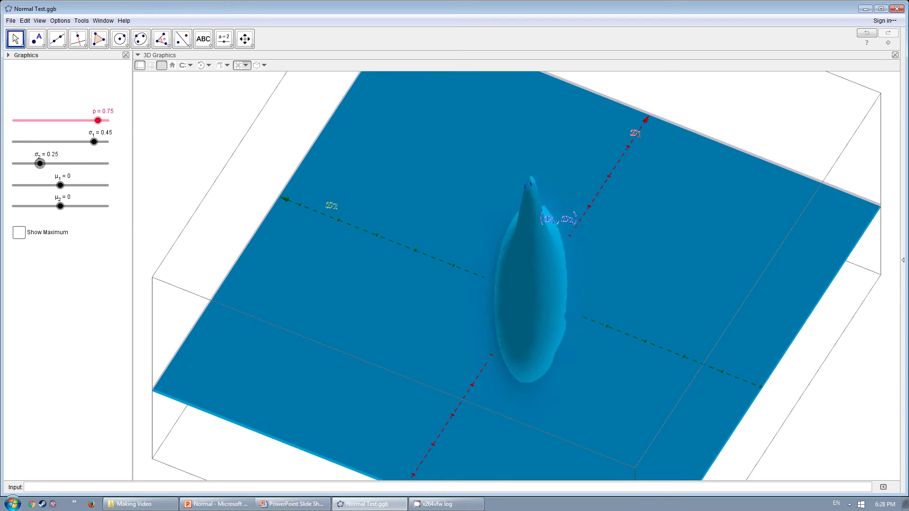
key(Right)
key(Right)
key(Right)
key(Right)
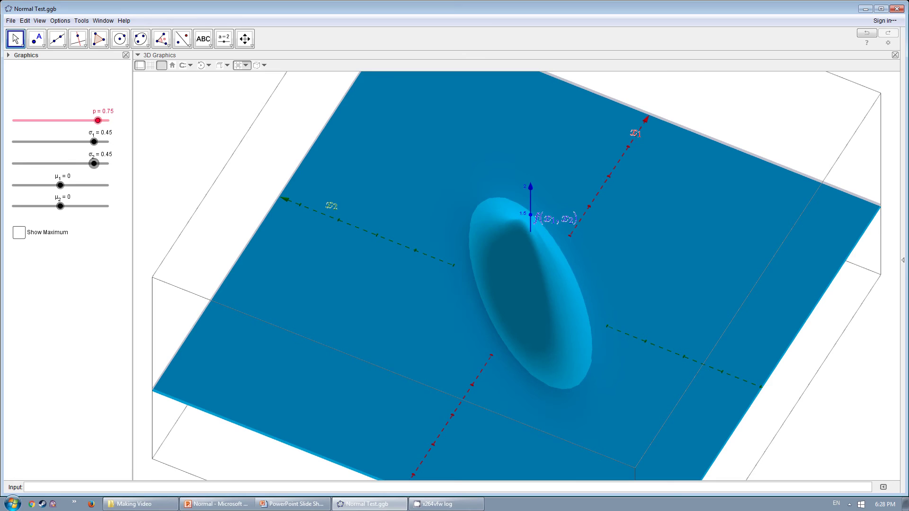
key(shift+Tab)
key(Left)
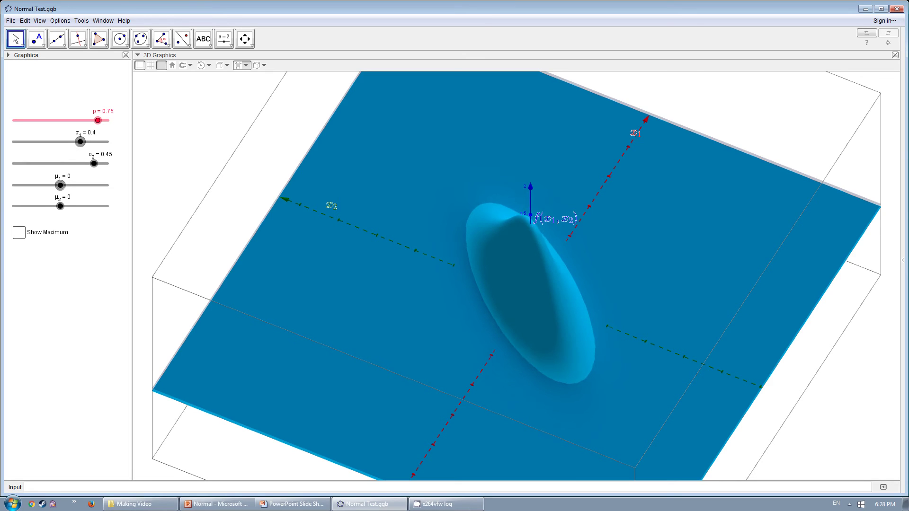
- Try μ1 at 0.55 and negative before returning it to 0, and set μ2 to about -0.05
key(Tab)
key(Tab)
key(Right)
key(Right)
key(Right)
key(Right)
key(Right)
key(Right)
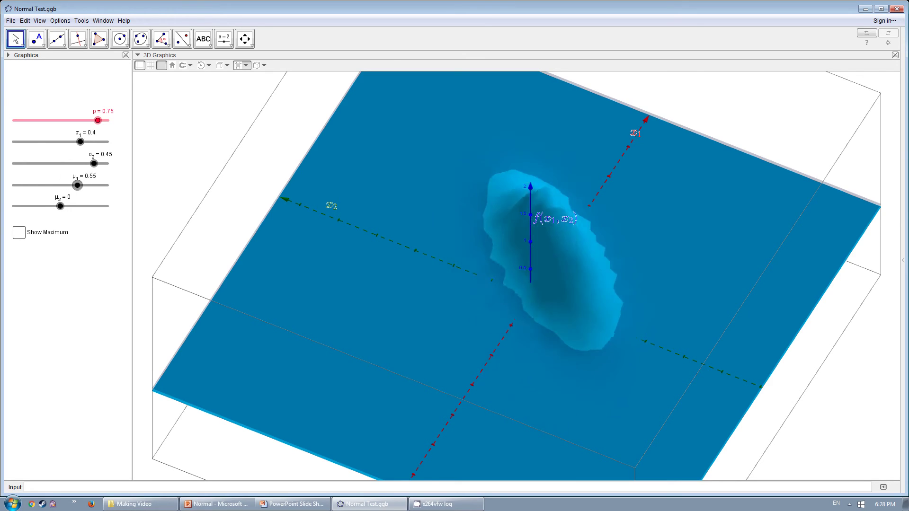
key(Left)
key(Left)
key(Left)
key(Left)
key(Left)
key(Left)
key(Left)
key(Left)
key(Left)
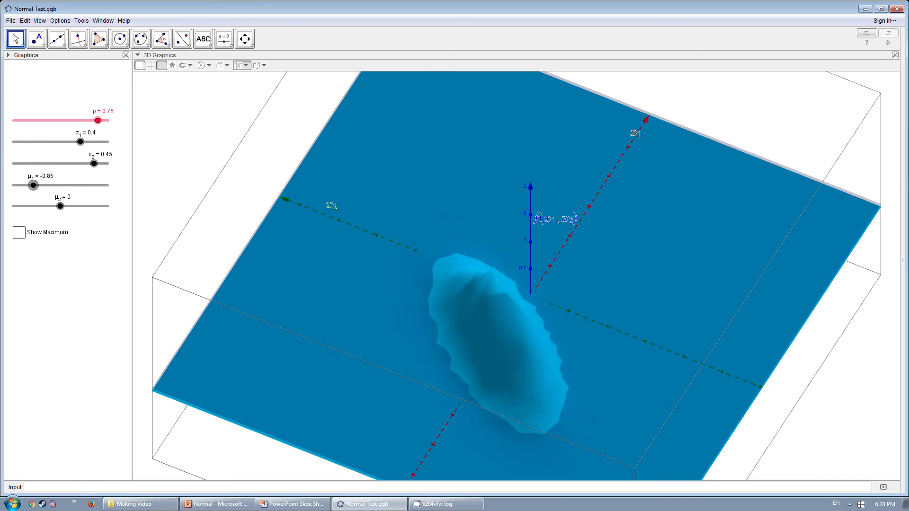
key(Right)
key(Right)
key(Right)
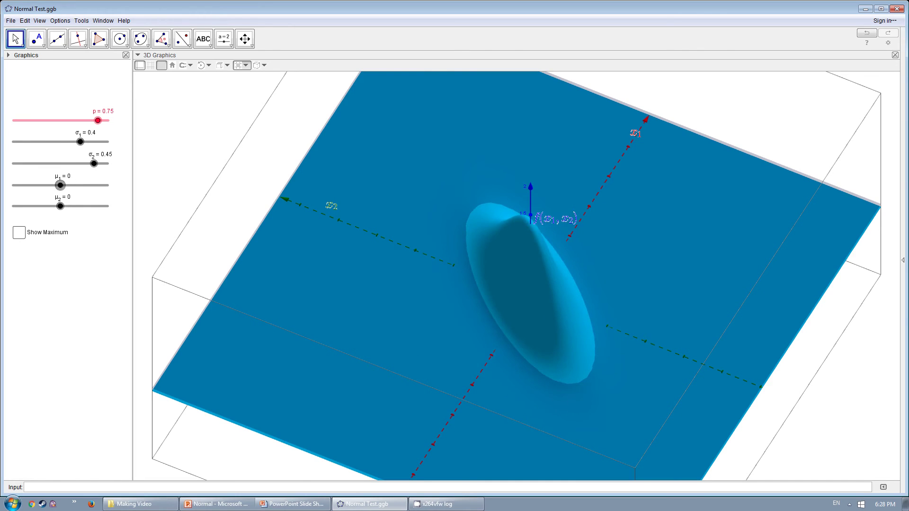
key(Tab)
key(Left)
key(Left)
key(Left)
key(Left)
key(Left)
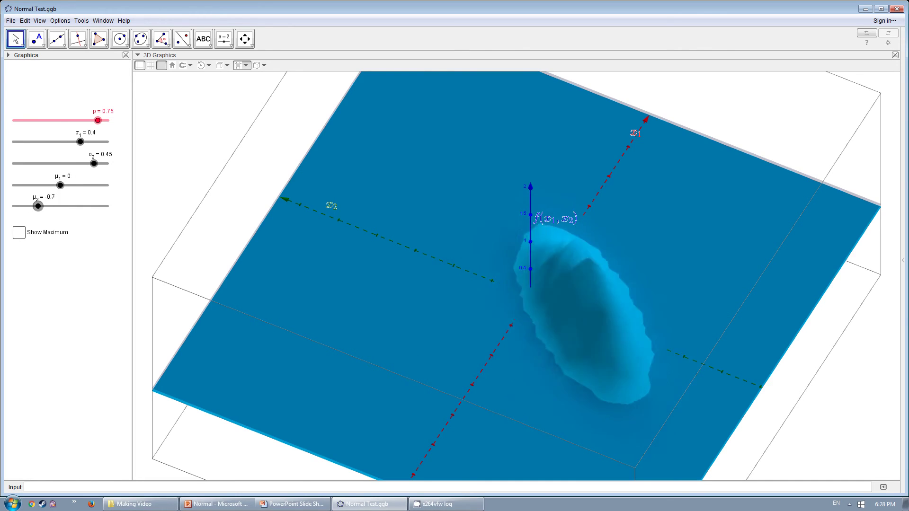
key(Right)
key(Right)
key(Right)
key(Right)
key(Right)
key(Right)
key(Right)
key(Right)
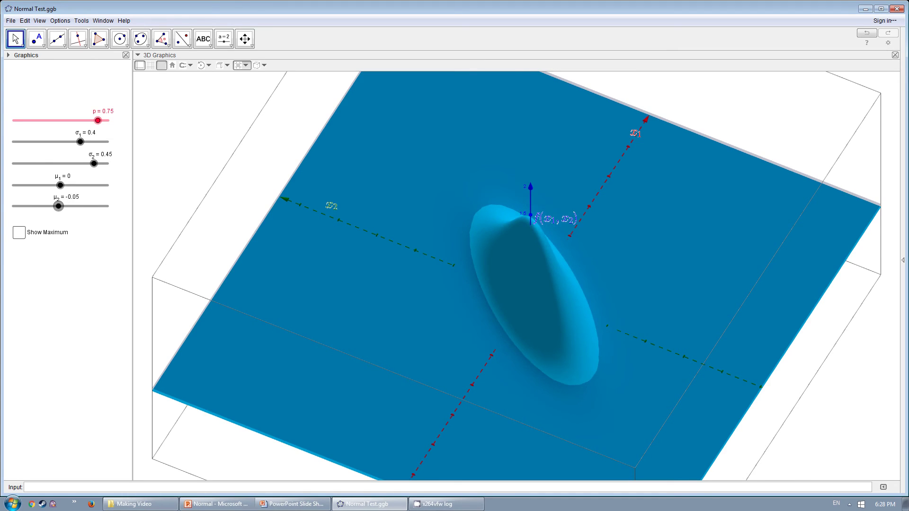
key(Right)
- Reset μ2 to 0 and bring σ2 and σ1 back to 0.35
key(shift+Tab)
key(shift+Tab)
key(Left)
key(Left)
key(shift+Tab)
key(Left)
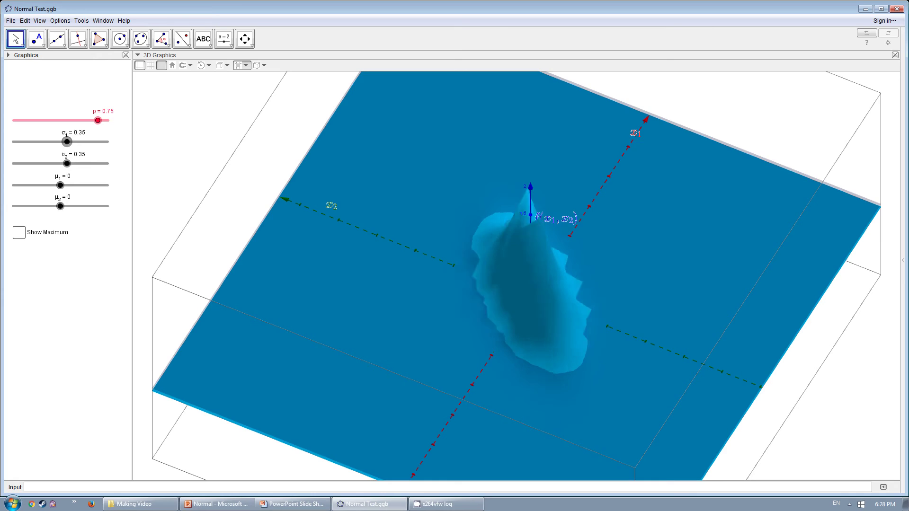
- Move correlation p to slightly negative, then raise it to 0.9
key(shift+Tab)
key(Left)
key(Right)
key(Right)
key(Right)
key(Left)
key(Left)
key(Left)
key(Left)
key(Left)
key(Left)
key(Left)
key(Left)
key(Left)
key(Left)
key(Left)
key(Left)
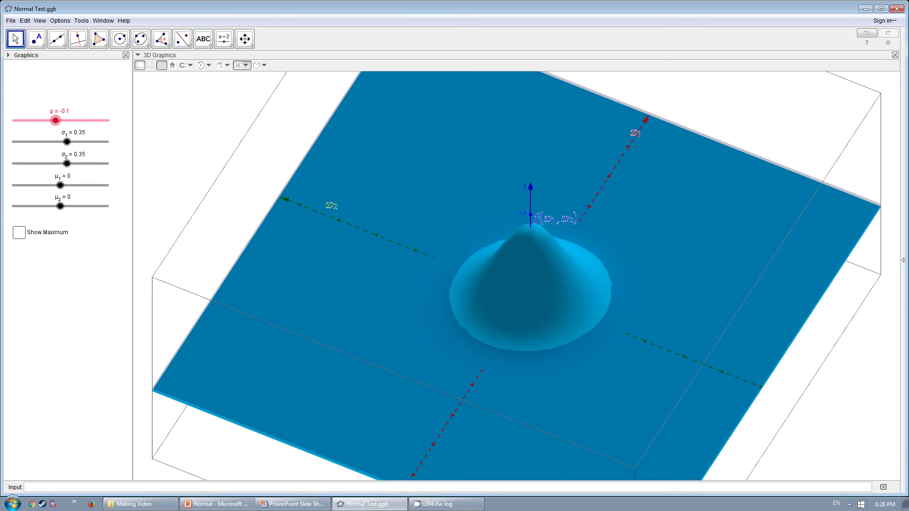
key(Left)
key(Left)
key(Left)
key(Left)
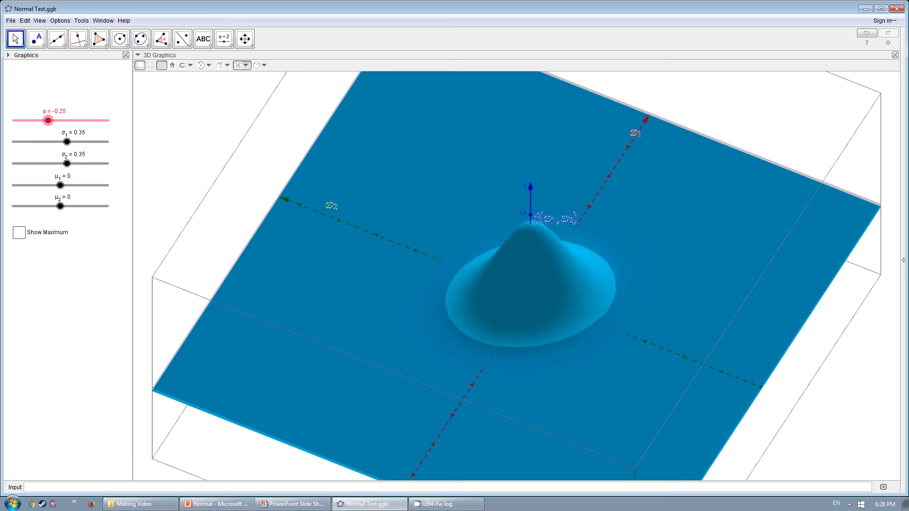
key(Right)
key(Right)
key(Right)
key(Right)
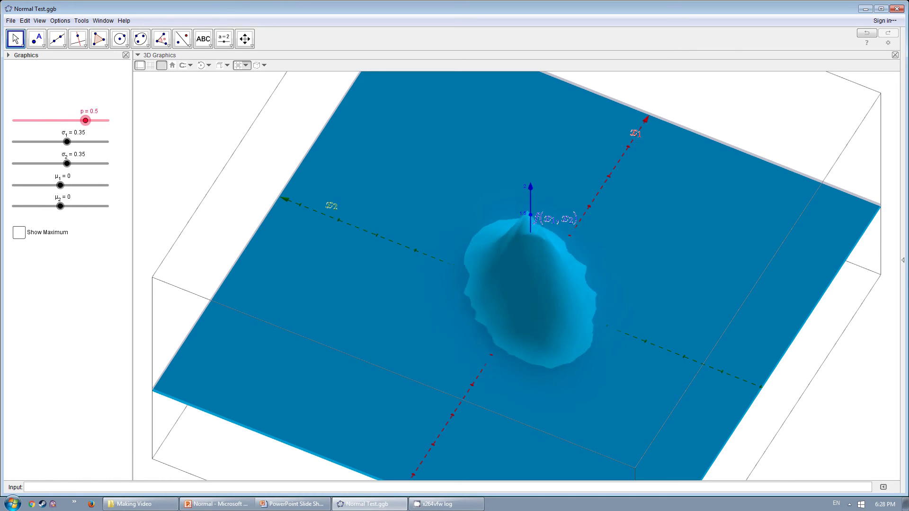
key(Right)
key(Right)
key(Right)
key(Right)
key(Right)
key(Right)
key(Right)
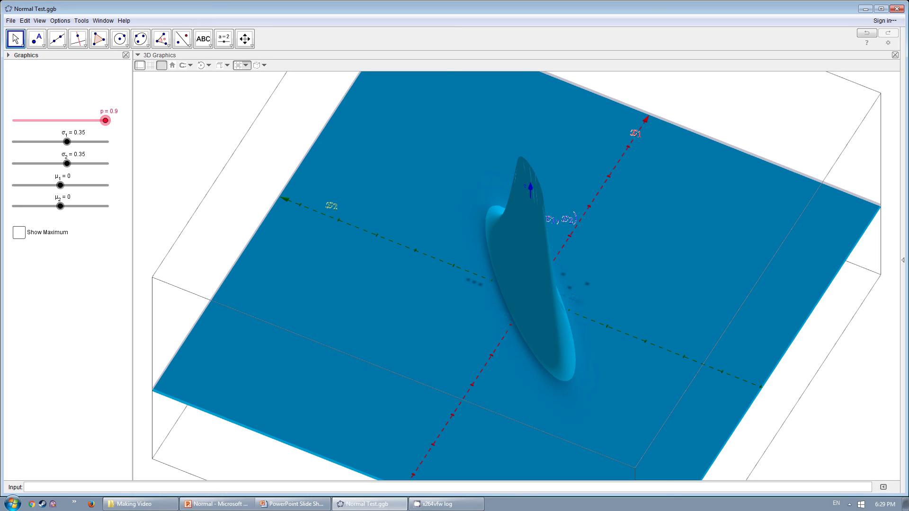
- Drag the correlation slider p back to 0 for a round symmetric bell
drag(106, 120, 61, 120)
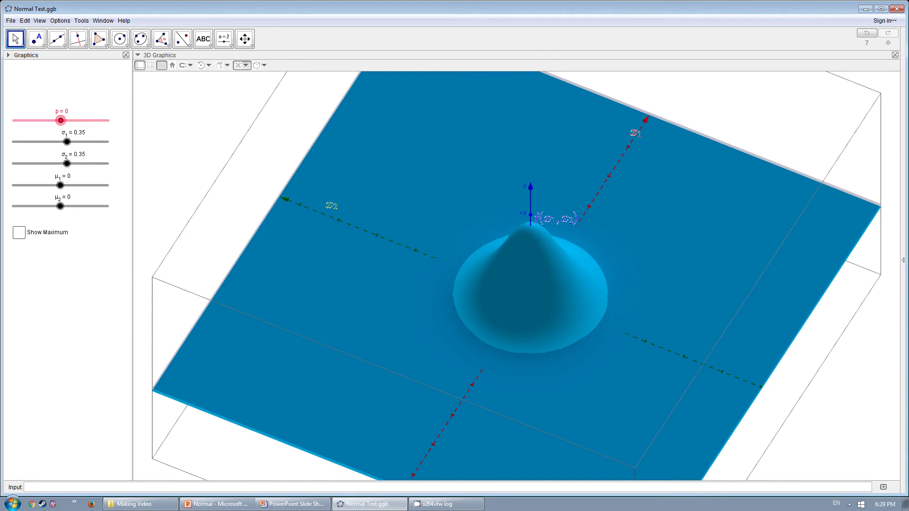